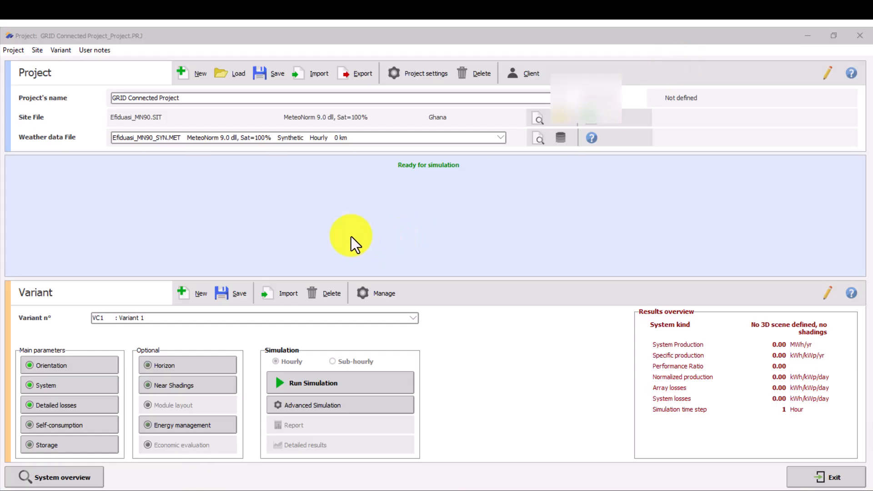
click(122, 98)
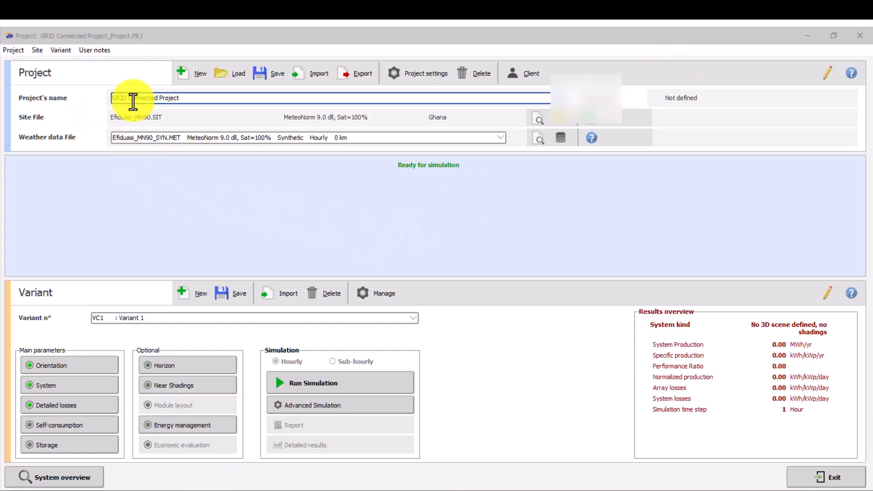
click(114, 139)
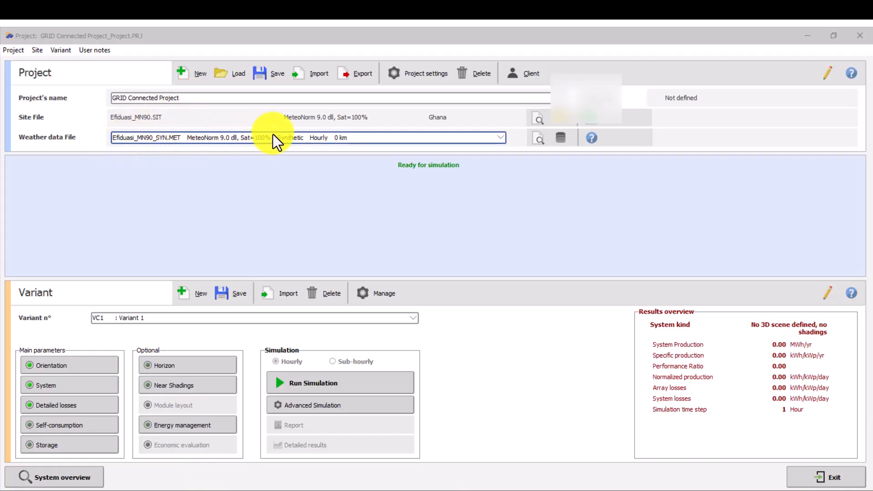
- Open the 3D shading scene construction from the near shadings definition of Variant 1
click(180, 387)
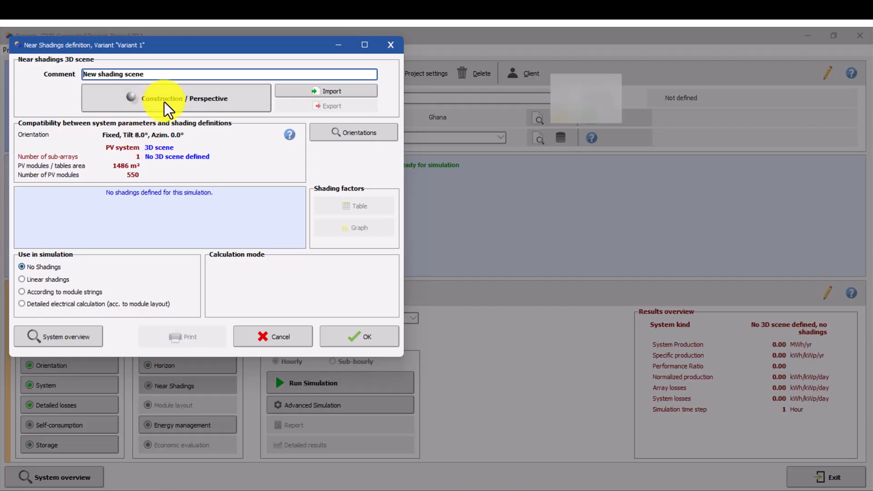
click(165, 101)
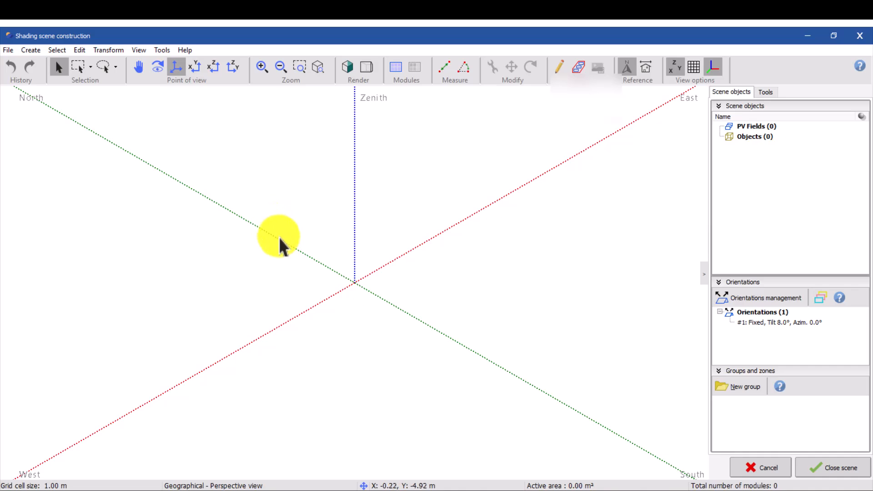
scroll(354, 284, down, 2)
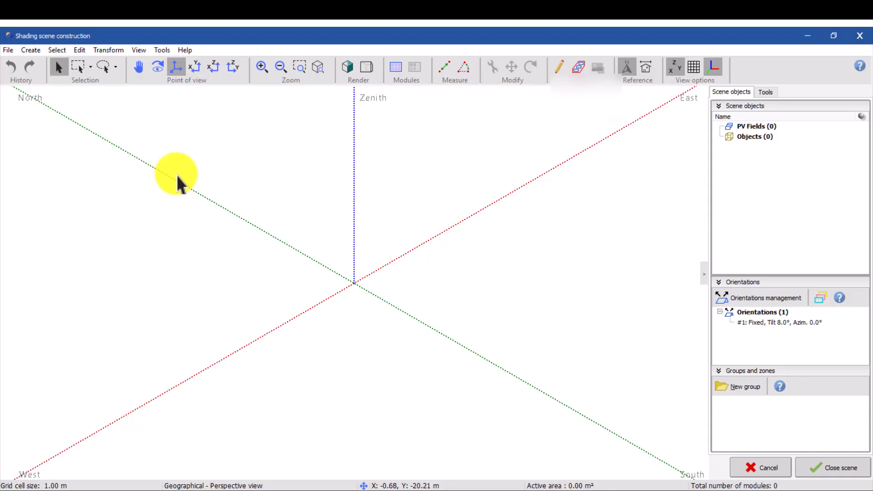
- Import the ground image KOF from the IMAGES folder on the Desktop into the shading scene
click(8, 50)
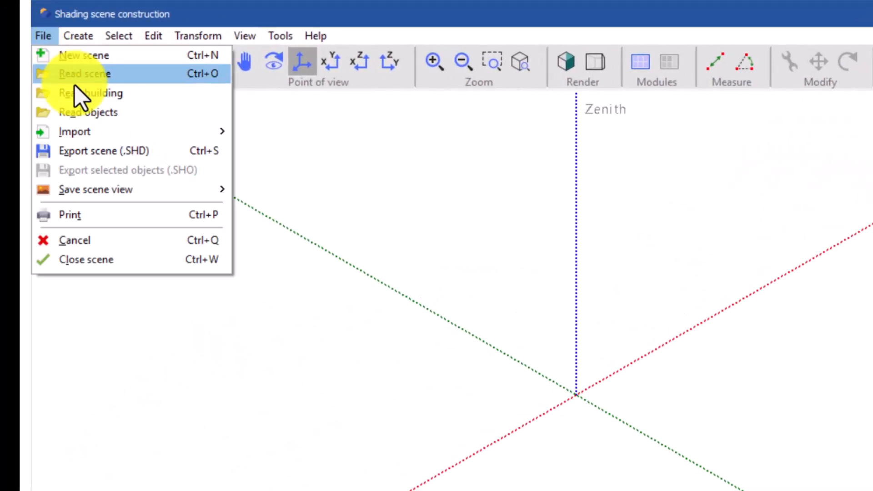
mouse_move(157, 133)
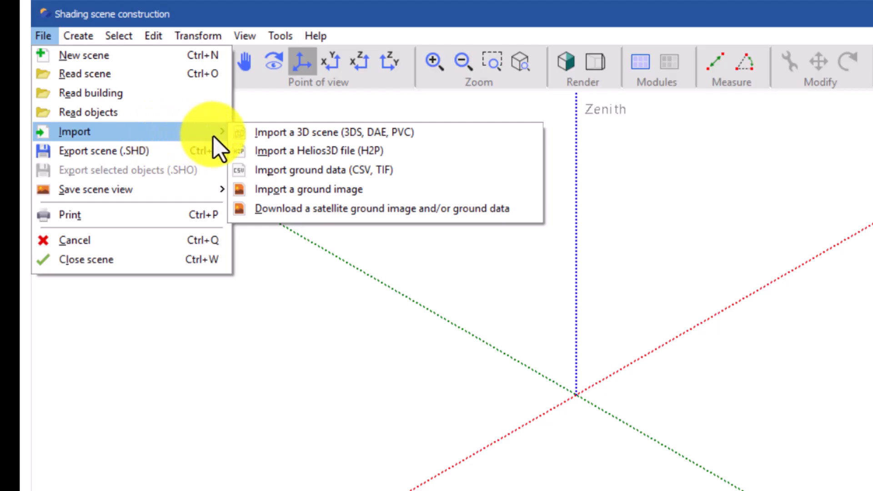
click(282, 193)
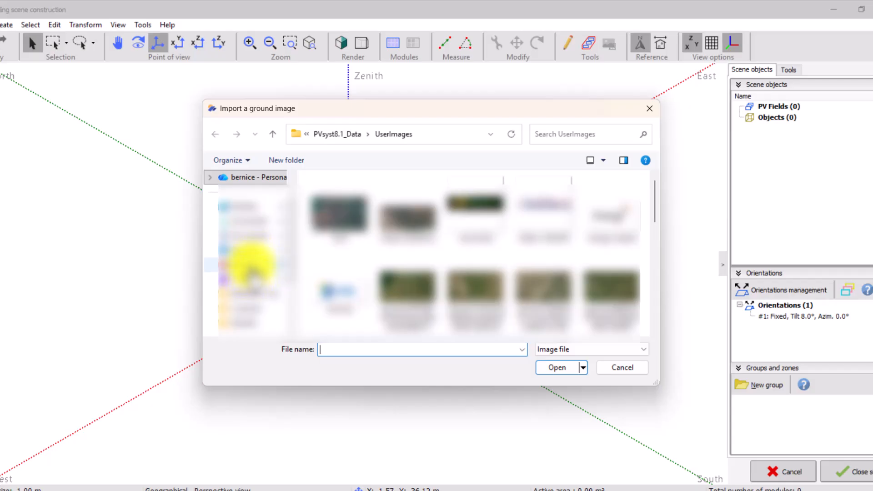
click(245, 207)
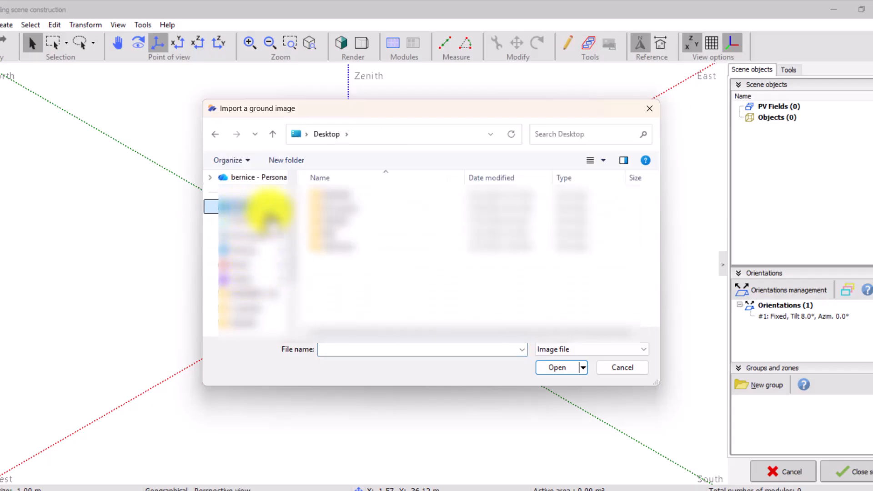
double_click(336, 222)
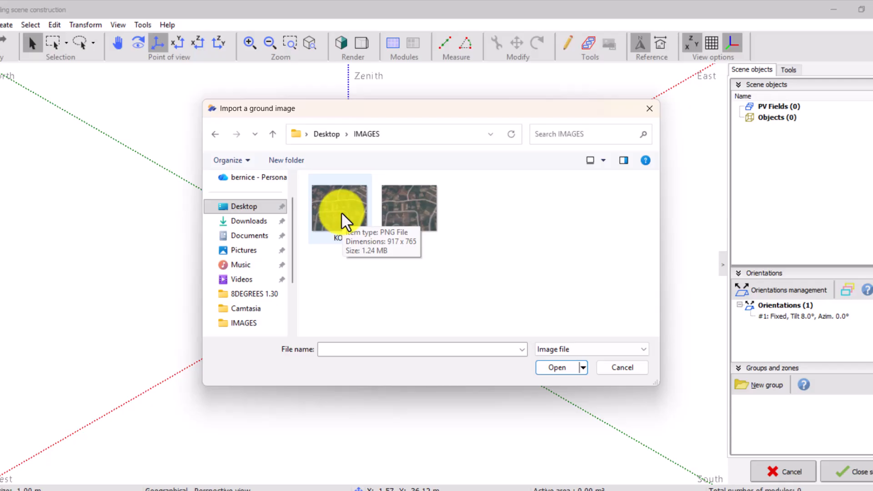
click(343, 217)
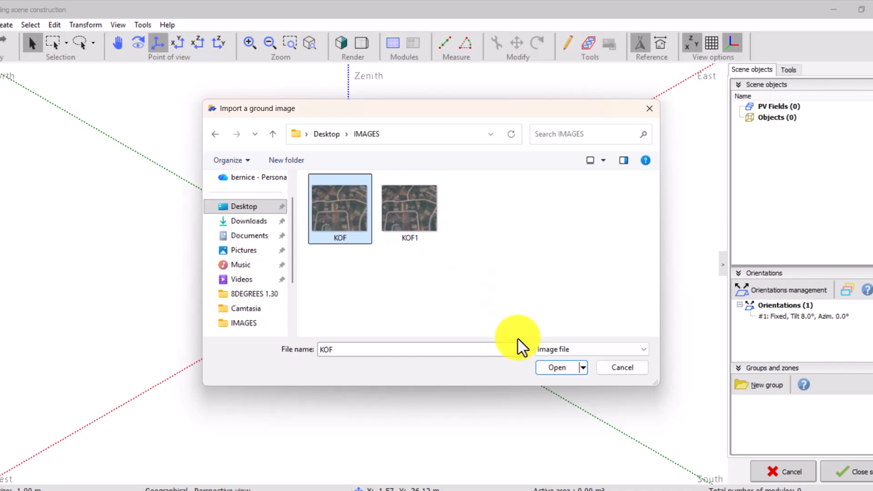
click(558, 368)
click(470, 301)
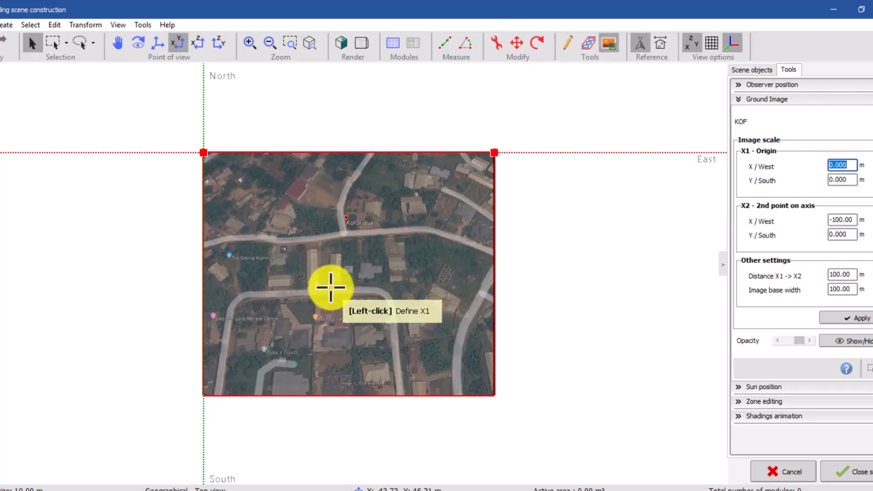
scroll(330, 287, up, 2)
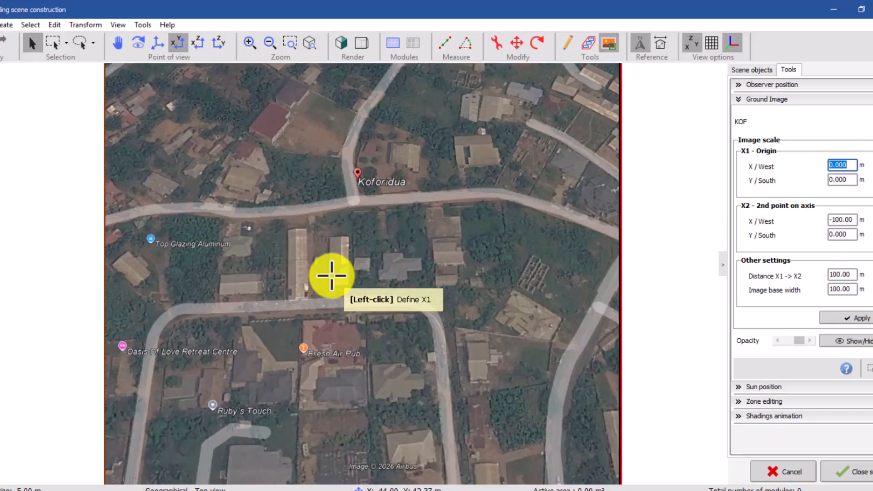
scroll(326, 252, down, 2)
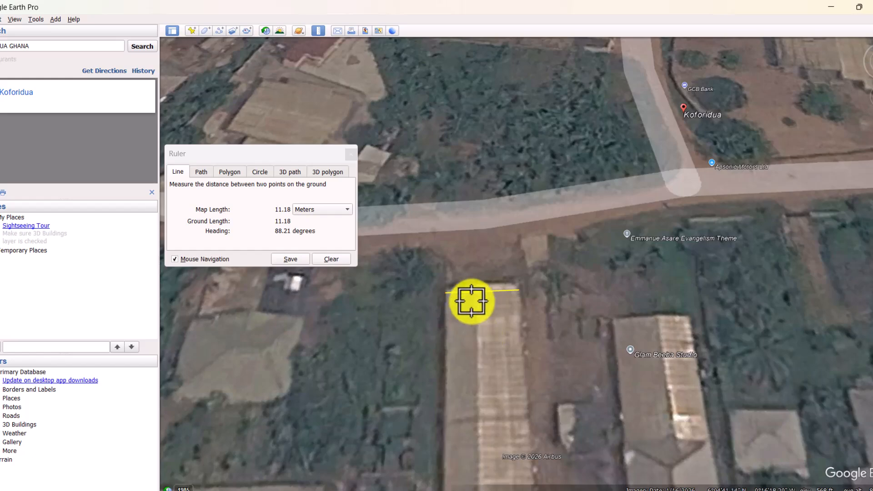
- In Google Earth Pro, discard the existing ruler line and measure the north edge of the long-roofed building in metres
click(351, 155)
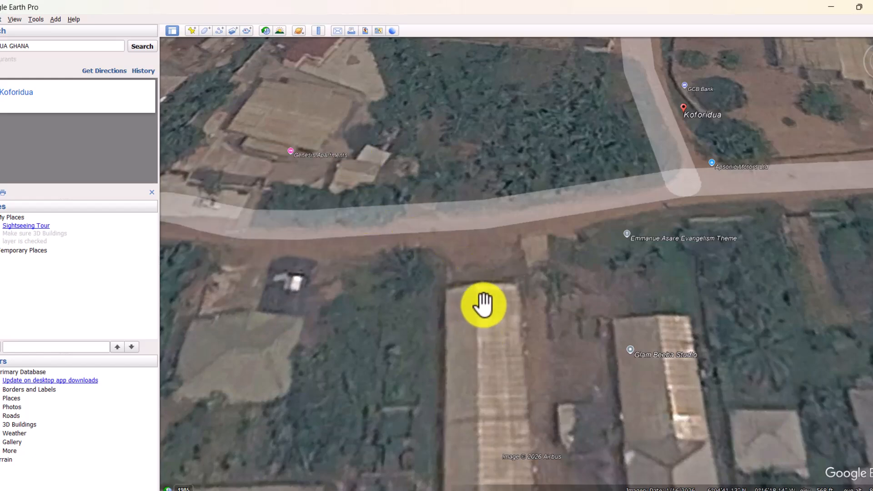
scroll(484, 305, up, 2)
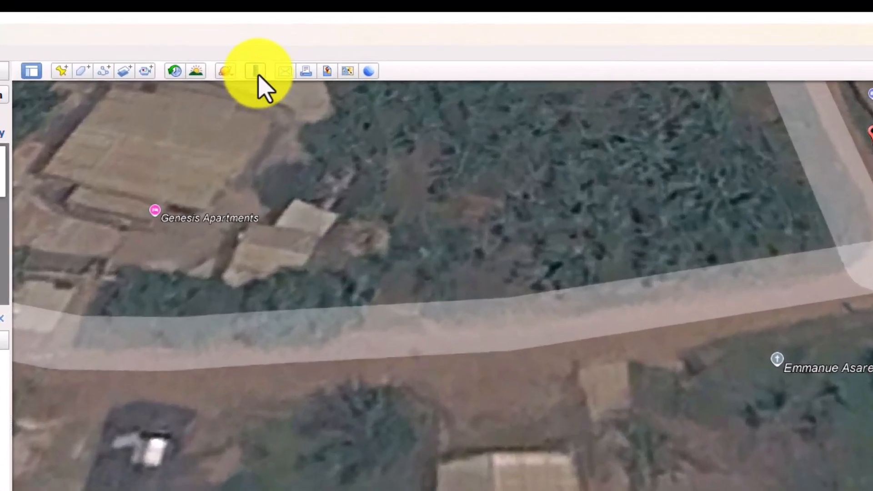
click(318, 30)
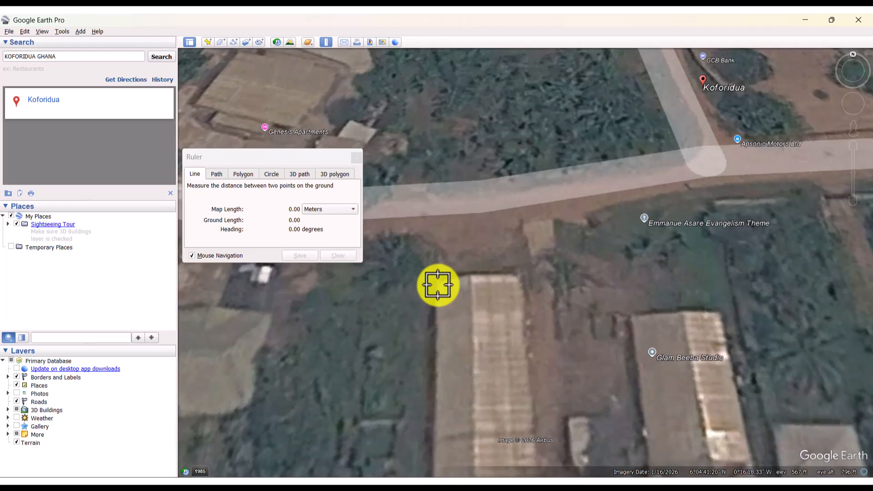
click(438, 286)
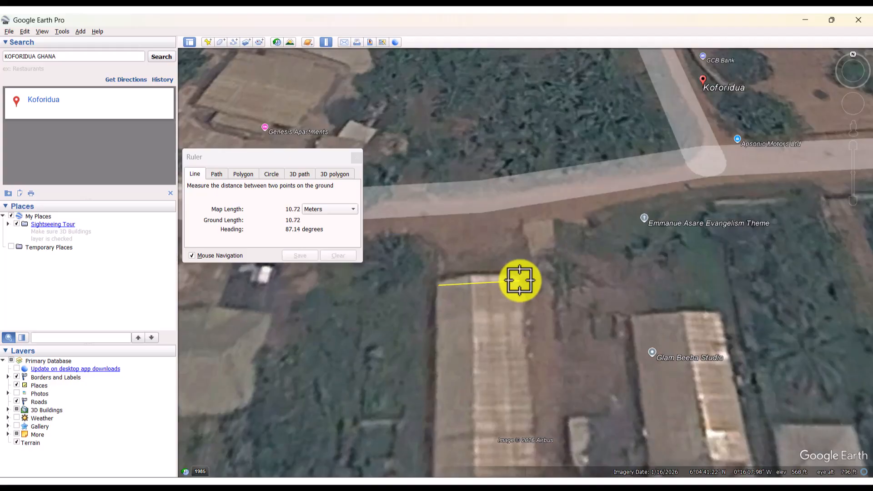
click(520, 281)
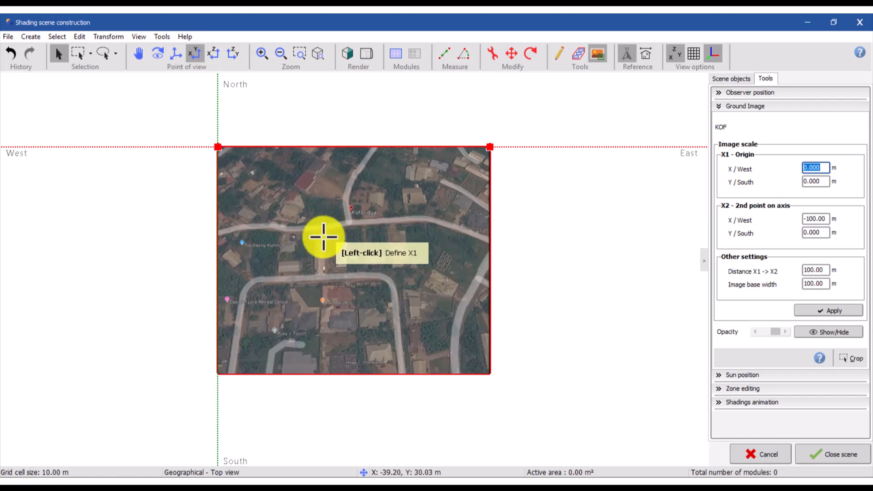
- In the PVsyst shading scene, place scale points X1 and X2 on the north-west and north-east corners of the same long roof
scroll(318, 246, up, 4)
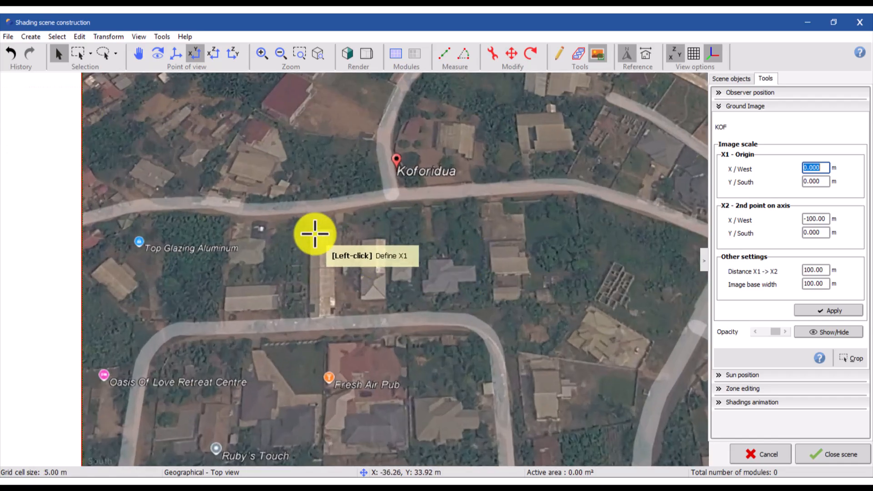
scroll(326, 232, up, 2)
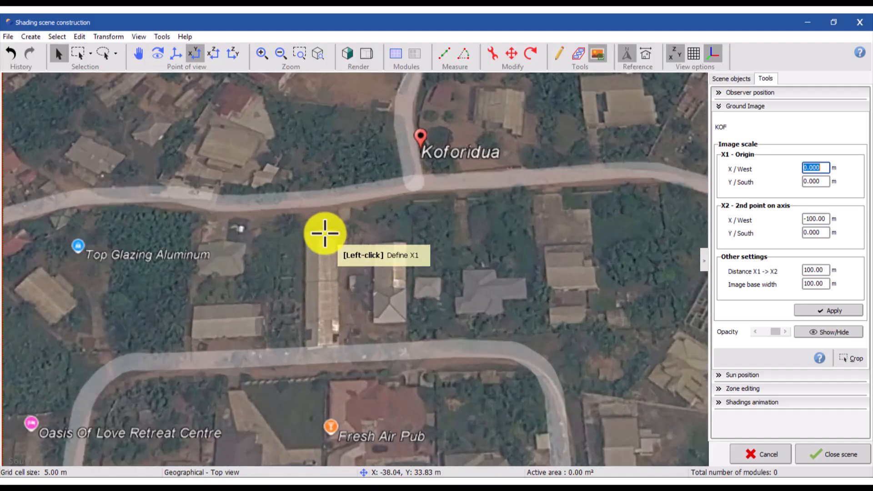
scroll(312, 236, up, 4)
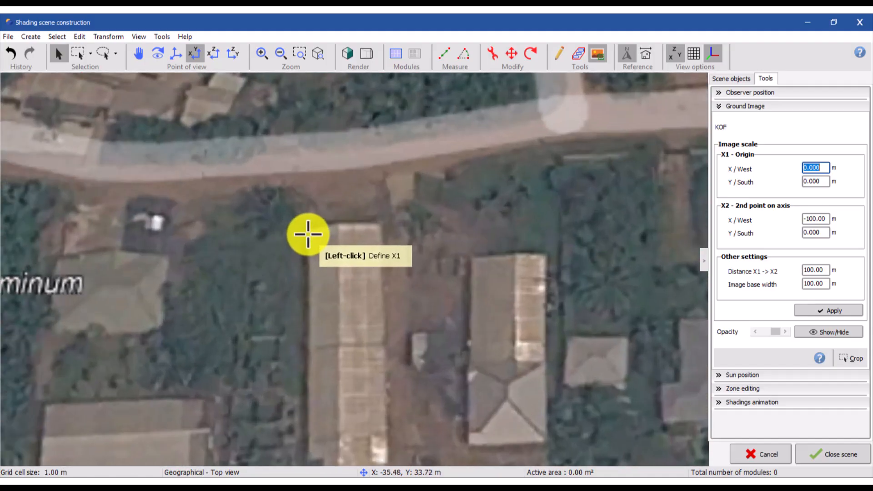
click(307, 233)
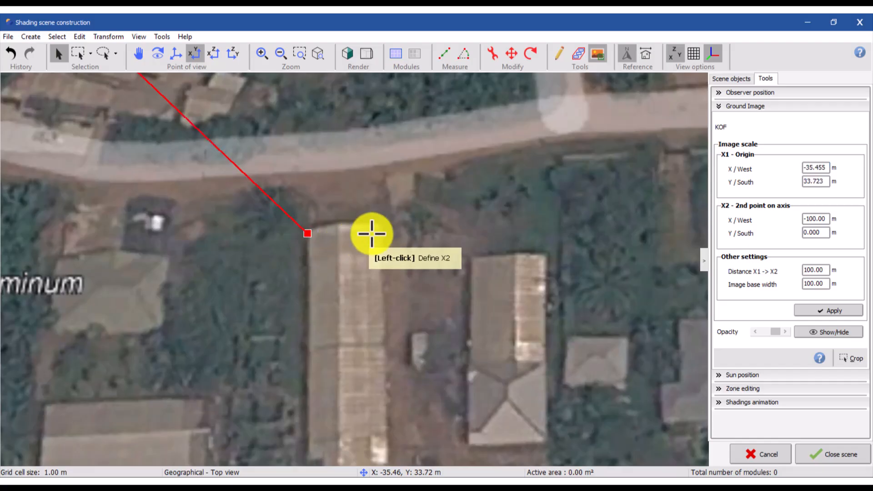
click(378, 228)
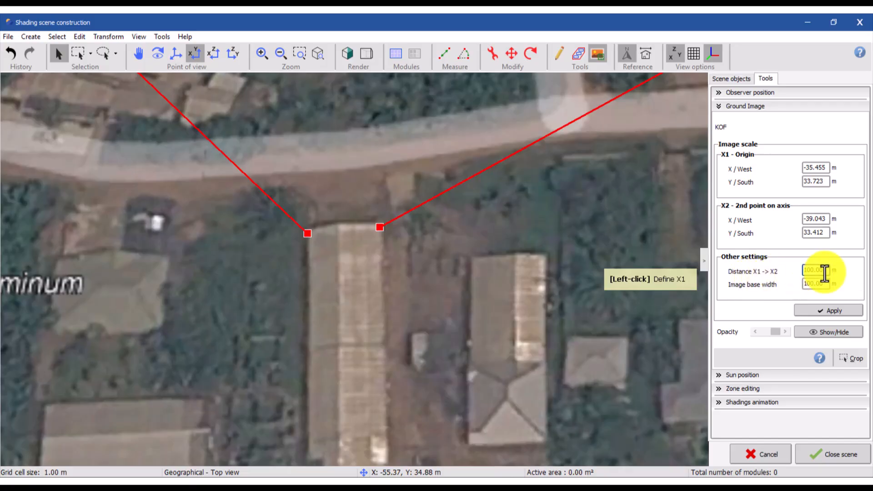
- Set the distance X1 to X2 to 10.72 m, matching the Google Earth ruler length, and apply the ground image scale
drag(821, 272, 802, 276)
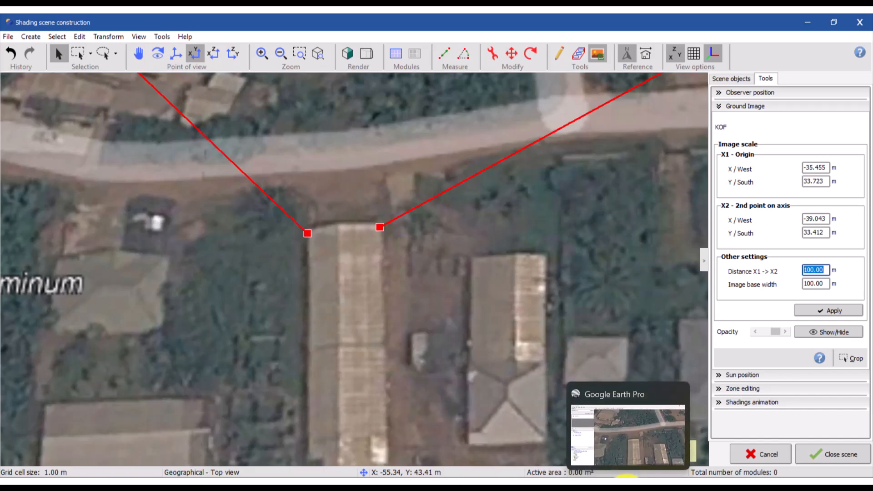
click(634, 453)
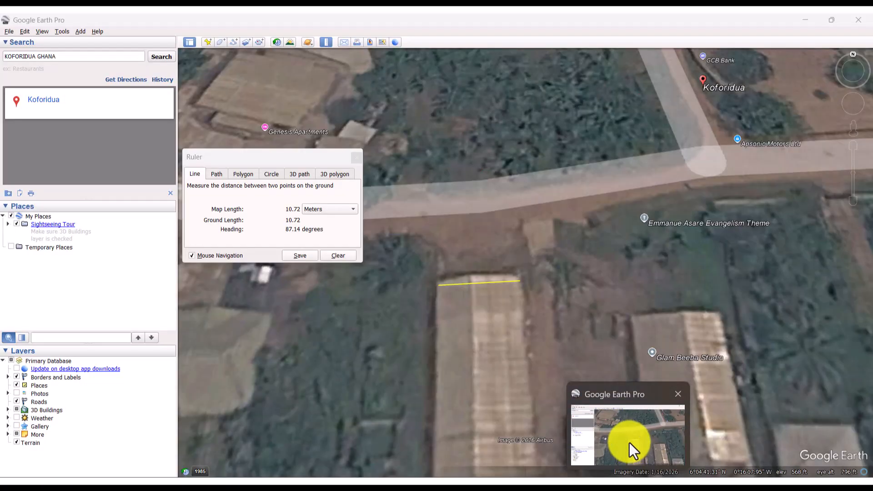
click(643, 438)
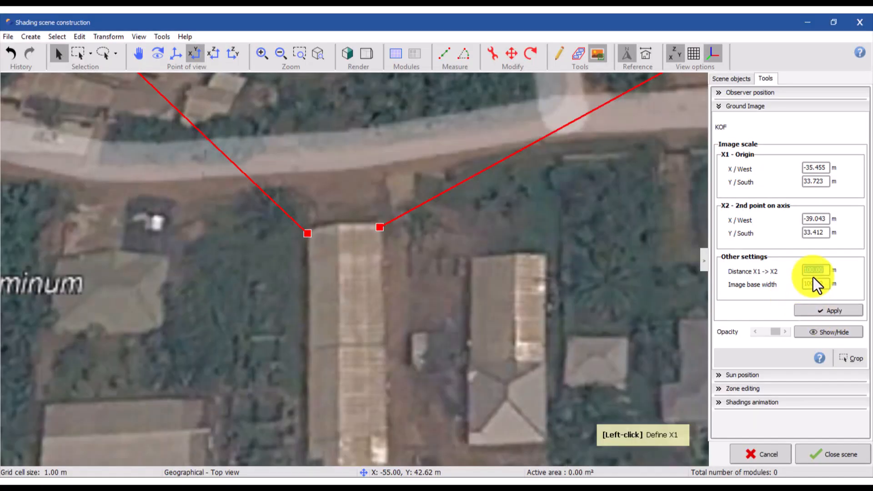
text(10)
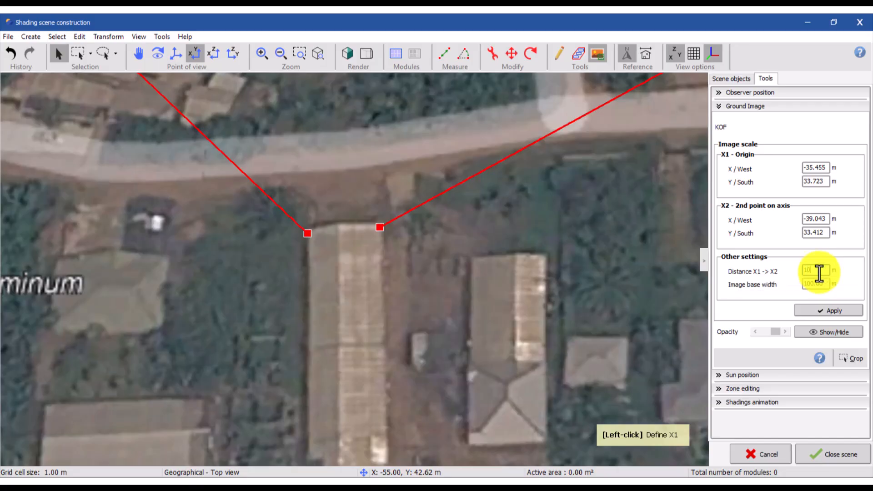
text(.72)
click(832, 312)
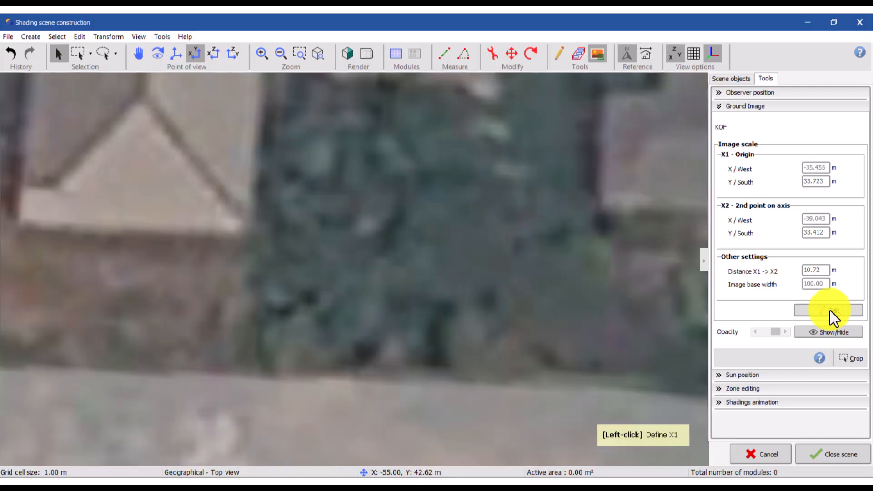
scroll(427, 345, down, 6)
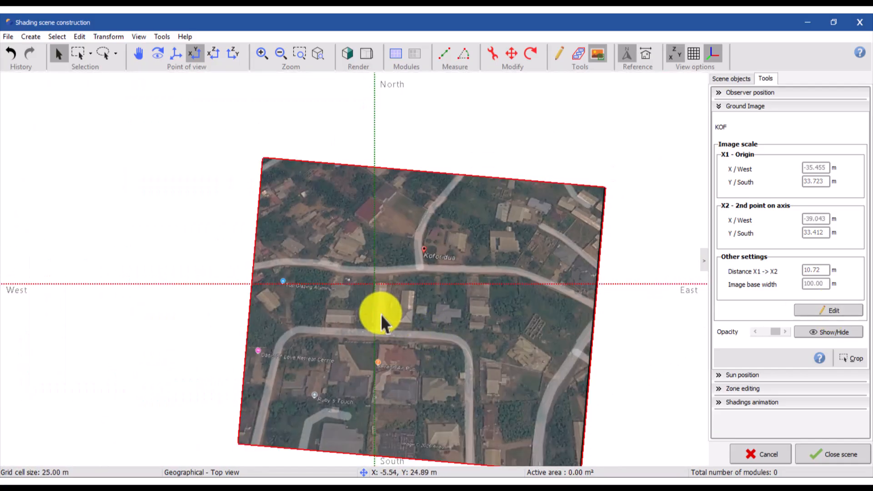
scroll(384, 305, up, 2)
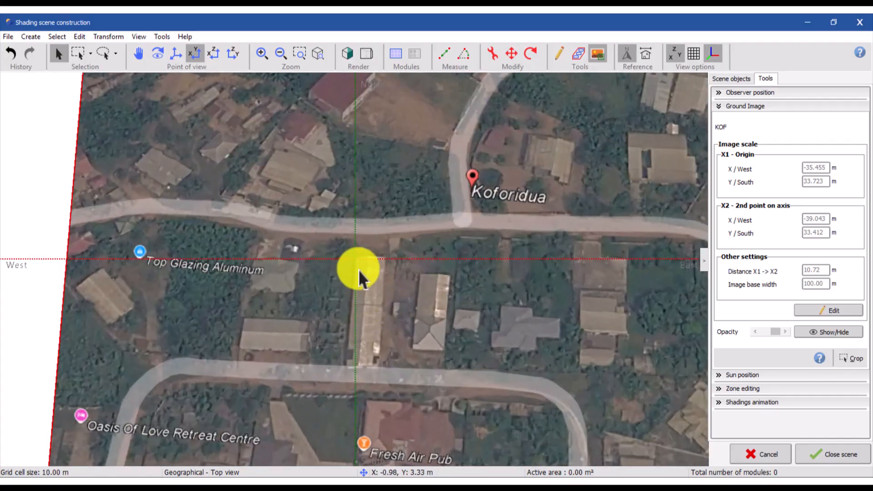
scroll(359, 273, up, 1)
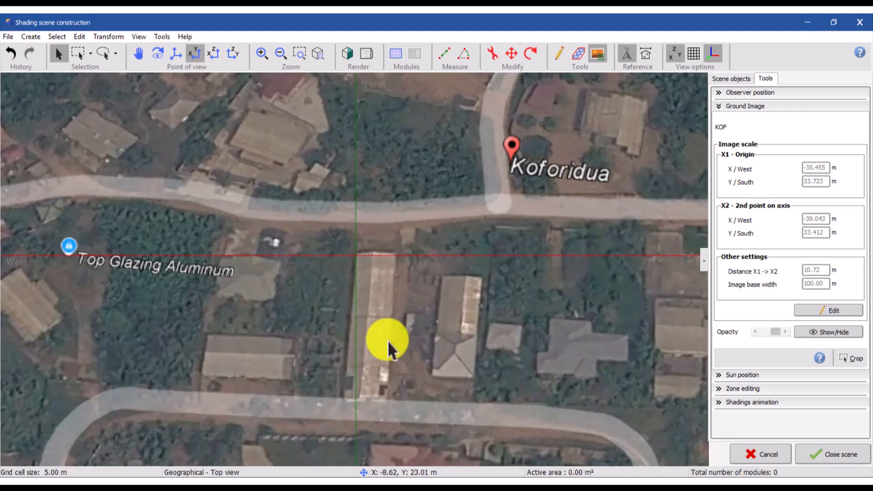
- Leave the shading scene keeping its modifications, and set the use in simulation to No Shadings
click(767, 455)
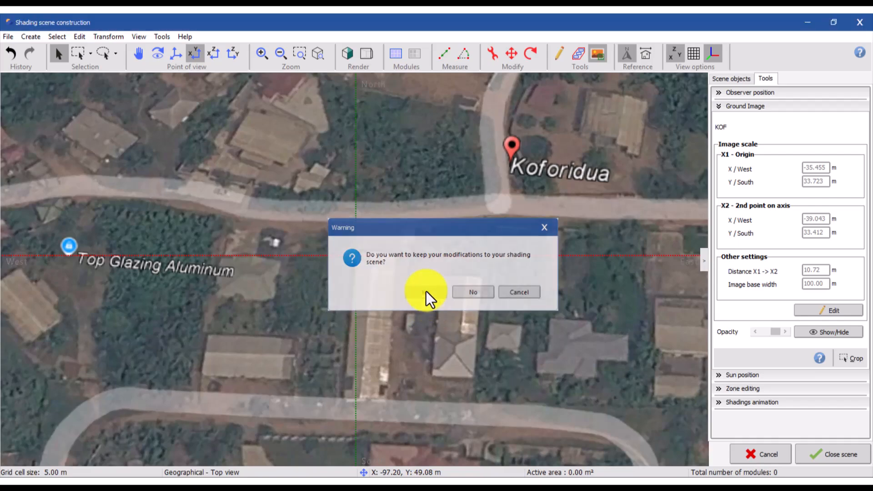
click(426, 291)
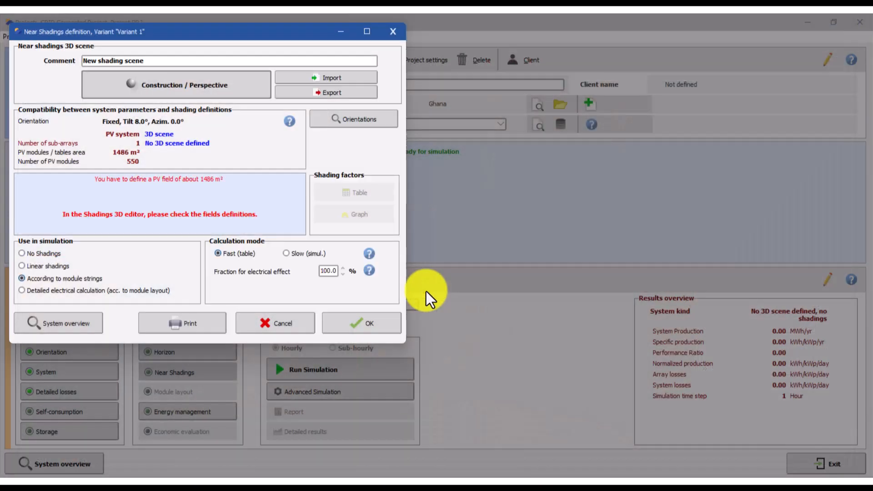
click(22, 253)
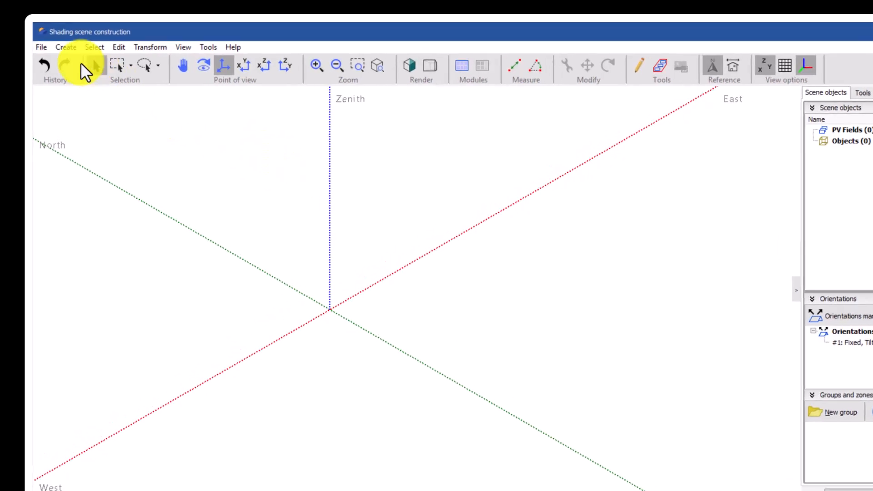
- Import a downloaded satellite ground image of the green plot and long-roofed building west of Ghanass School field at the closest map scale, without topography data
click(41, 47)
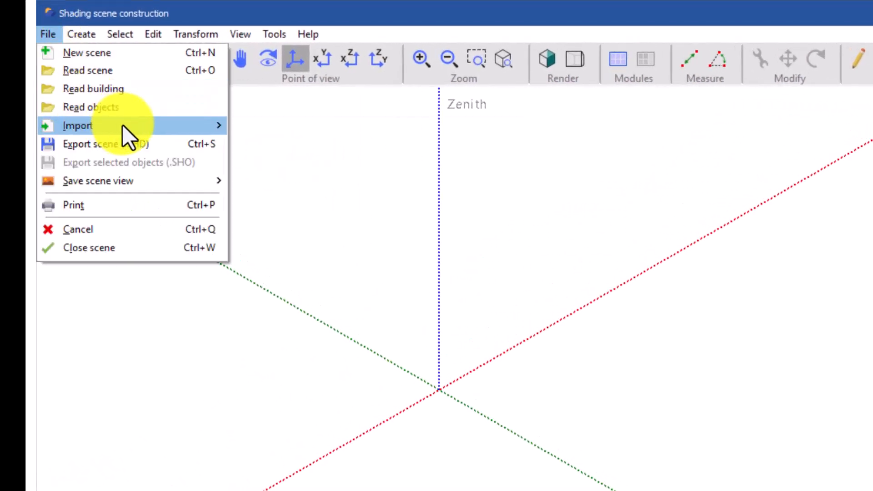
mouse_move(121, 126)
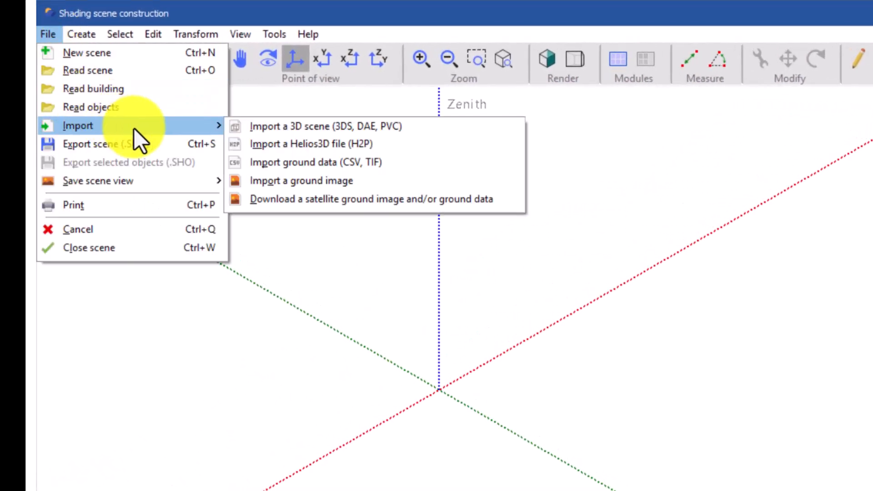
click(302, 201)
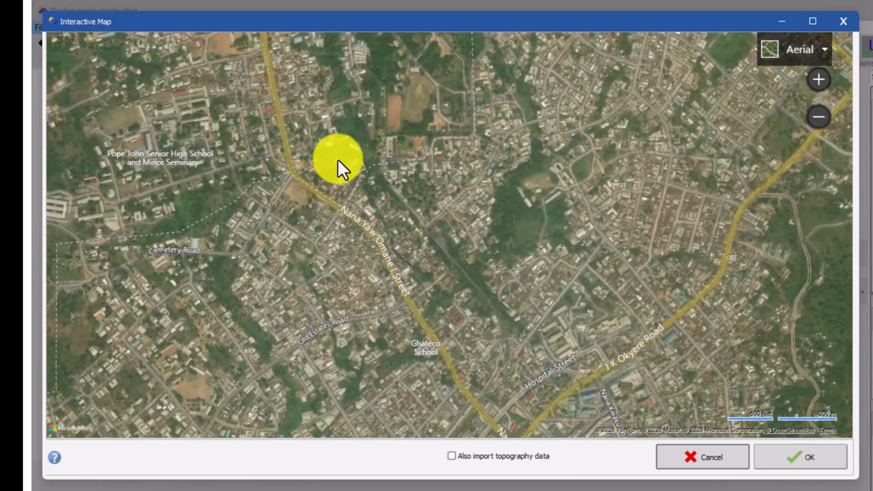
scroll(353, 125, up, 2)
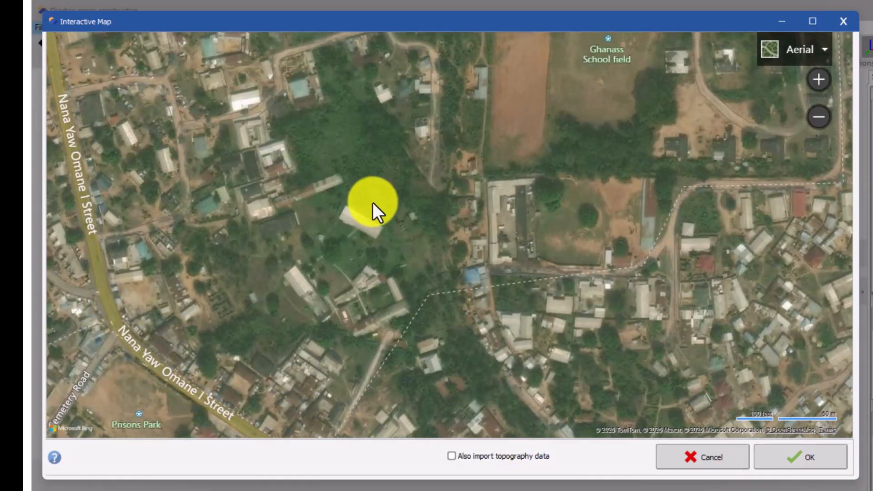
drag(372, 199, 391, 277)
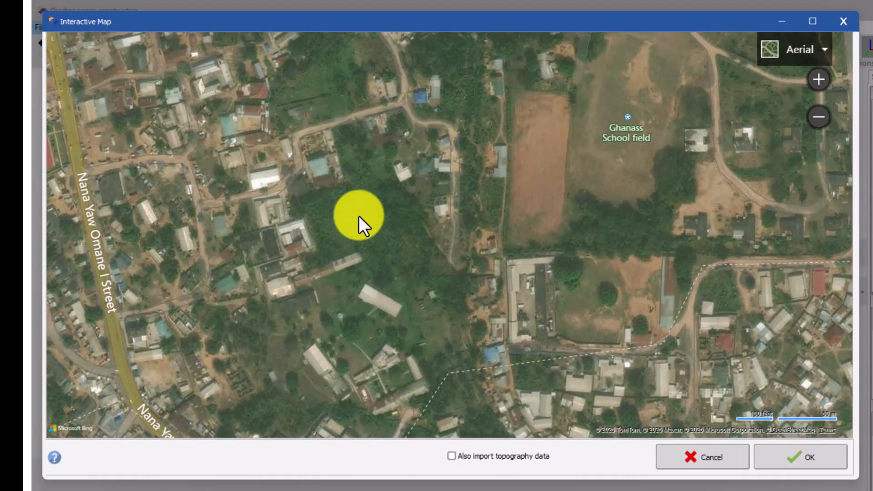
scroll(356, 252, up, 1)
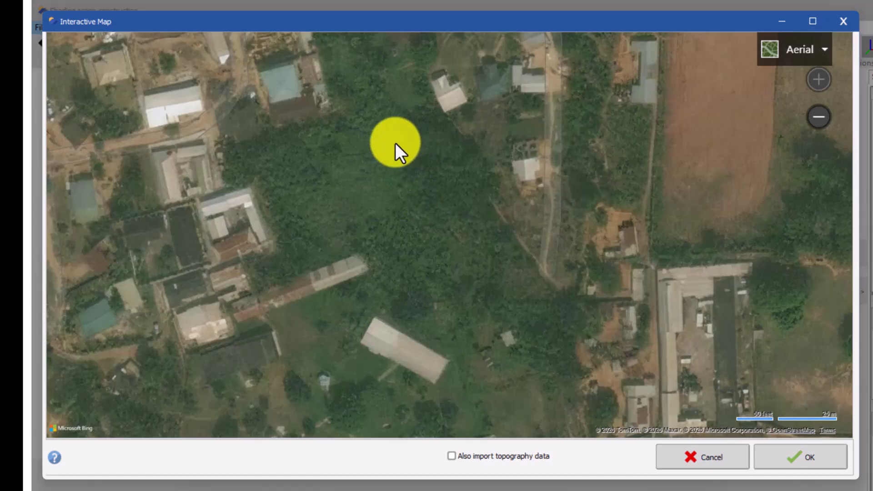
click(806, 457)
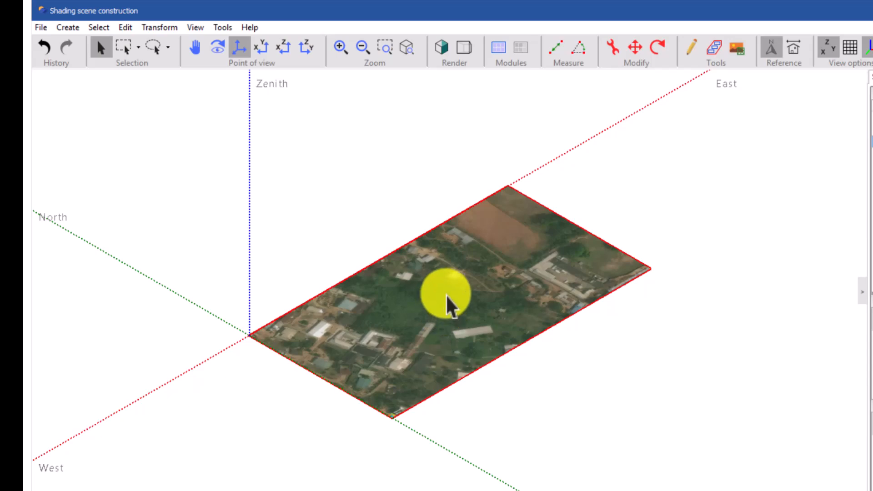
scroll(448, 307, up, 3)
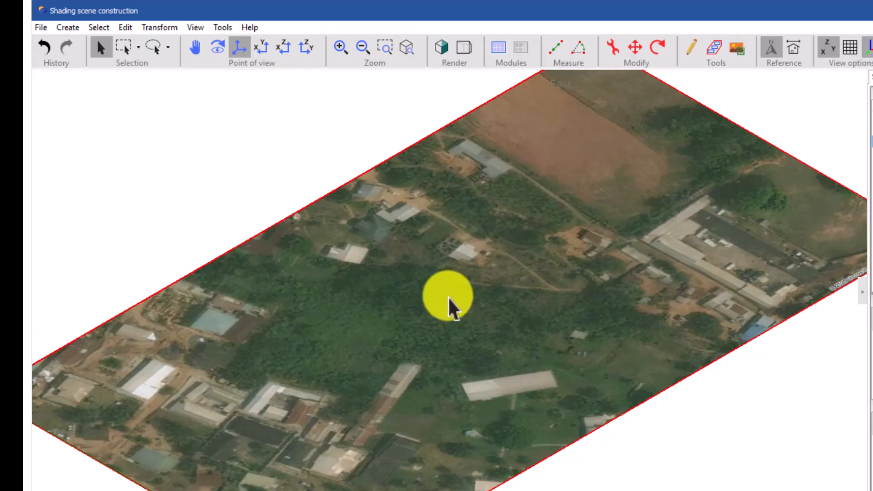
scroll(461, 313, up, 2)
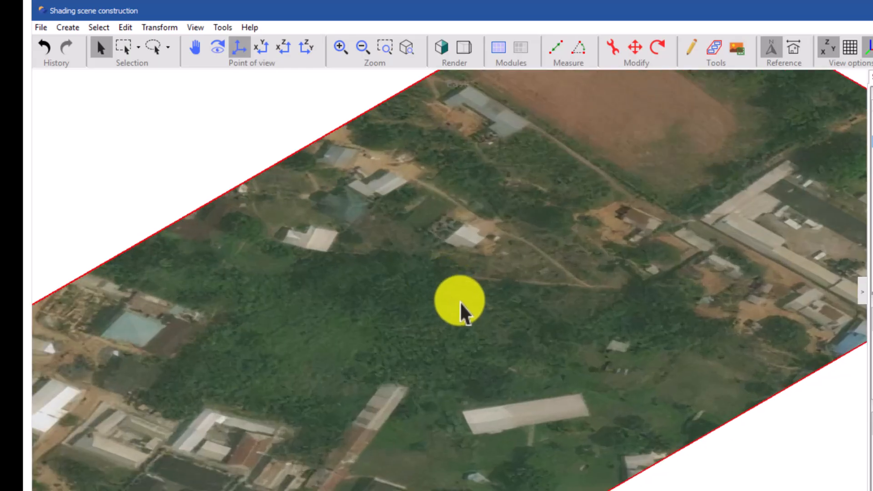
scroll(461, 304, down, 1)
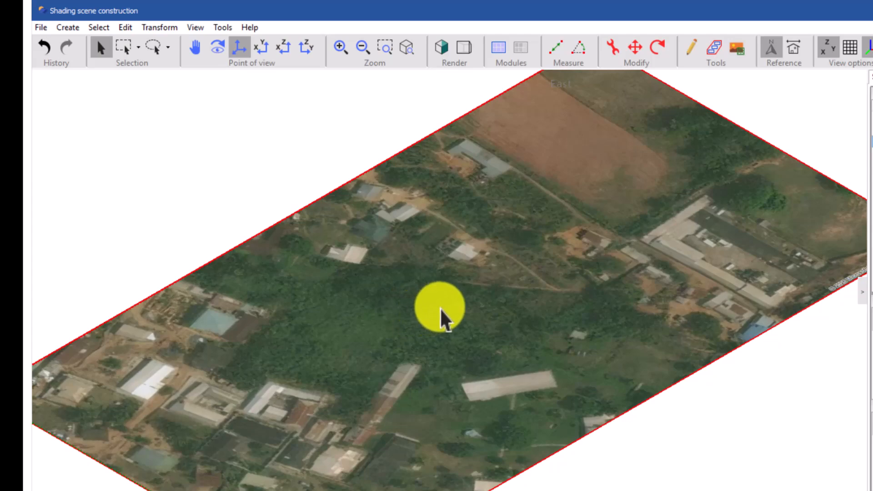
scroll(448, 318, down, 3)
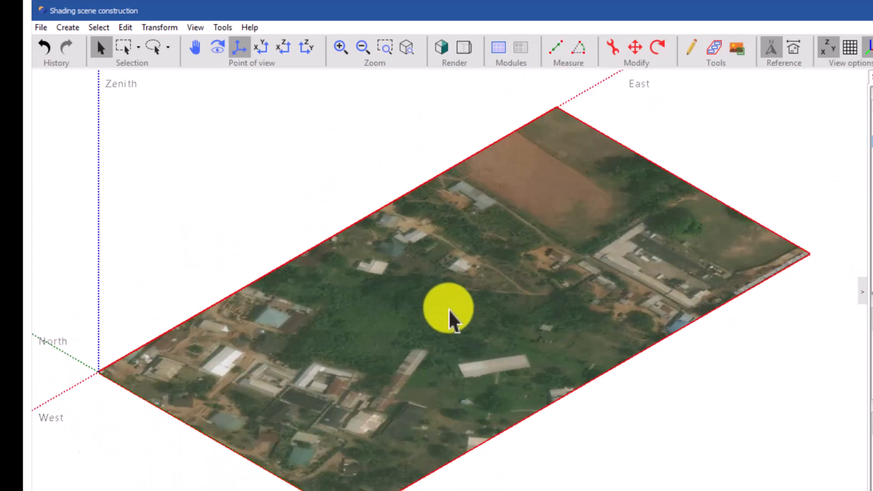